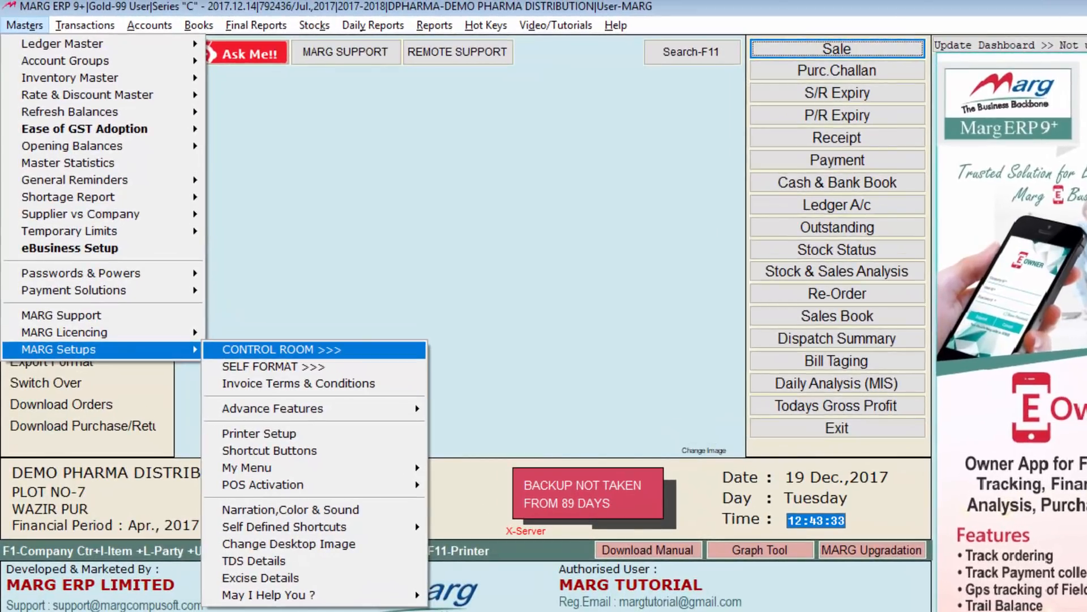
Search the Control Room for controls containing DISCOUNT anywhere
key(Return)
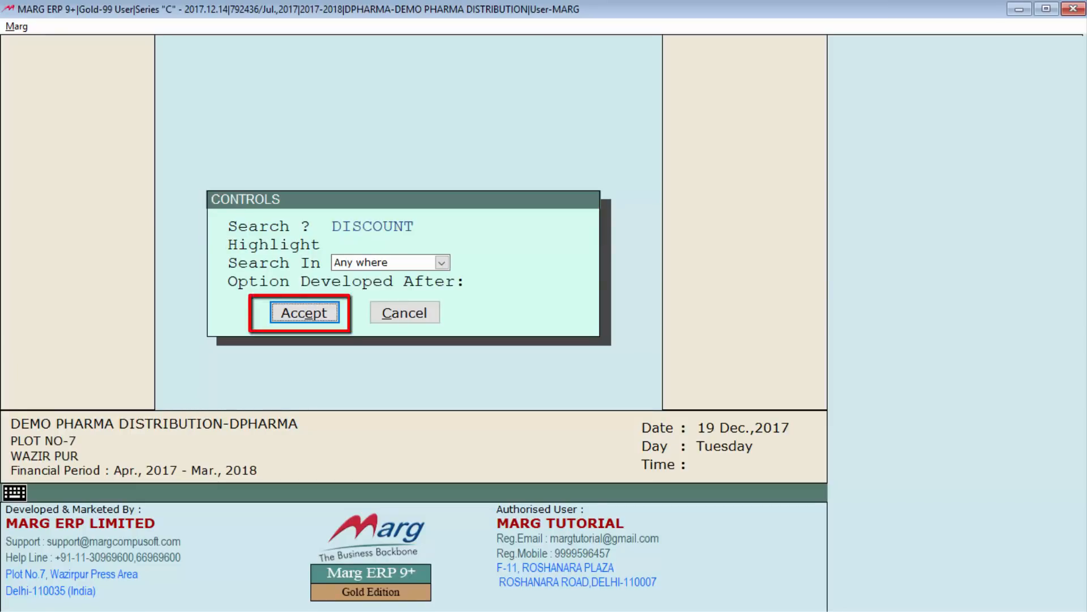
key(Return)
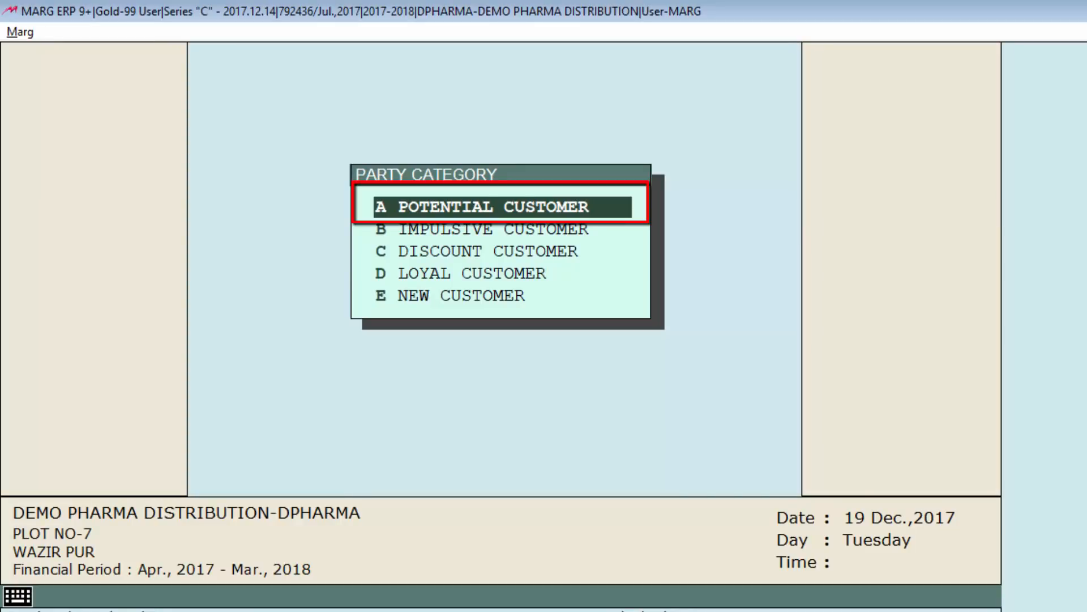
Set the general item discounts of the Potential Customer party category to 30 for A, 28 for B and 25 for C
key(Return)
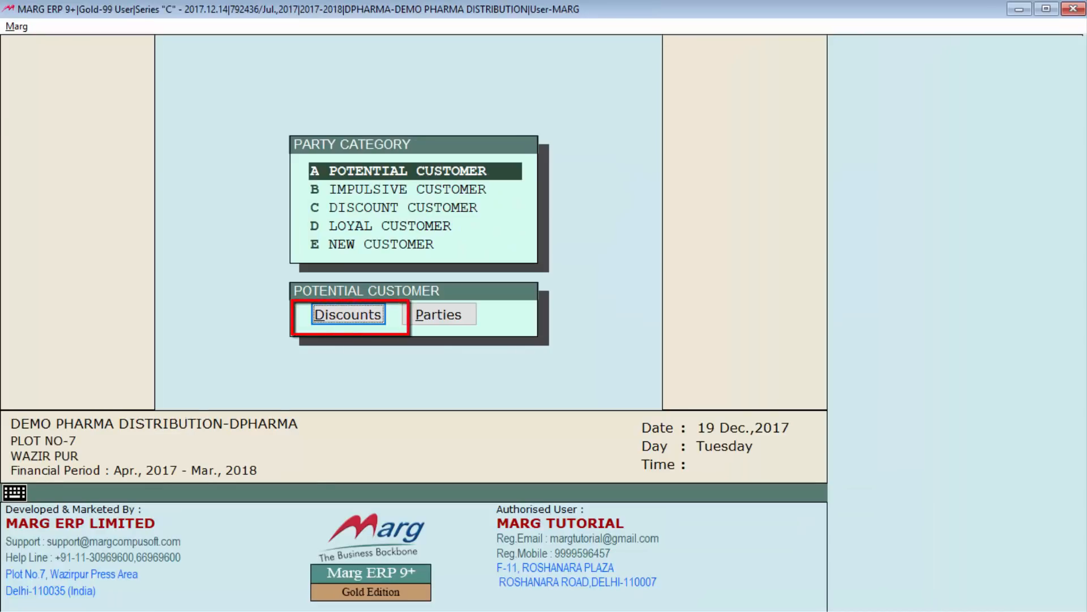
key(Return)
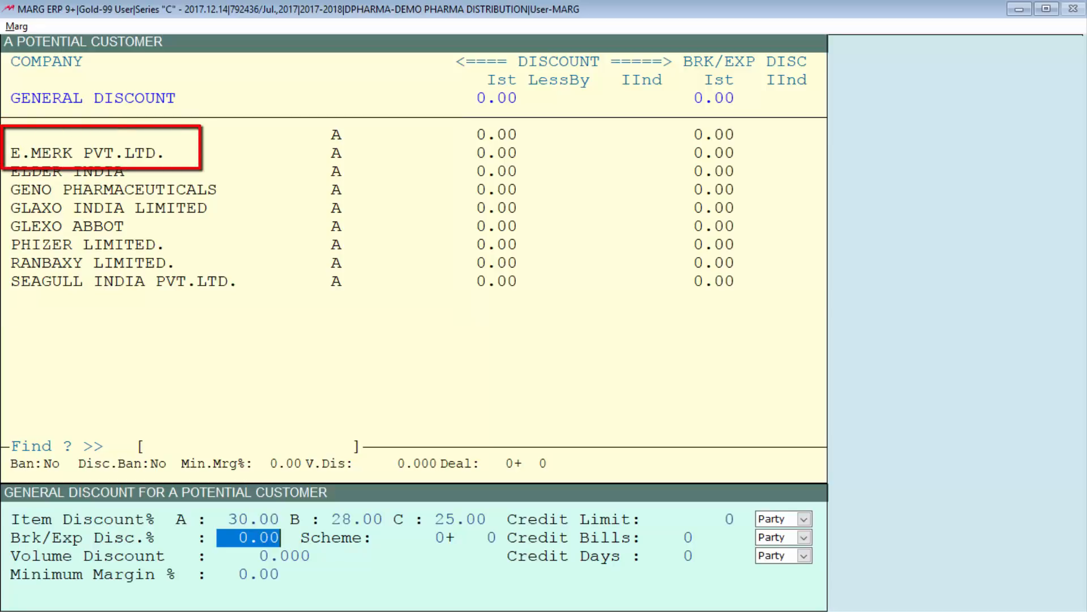
key(Return)
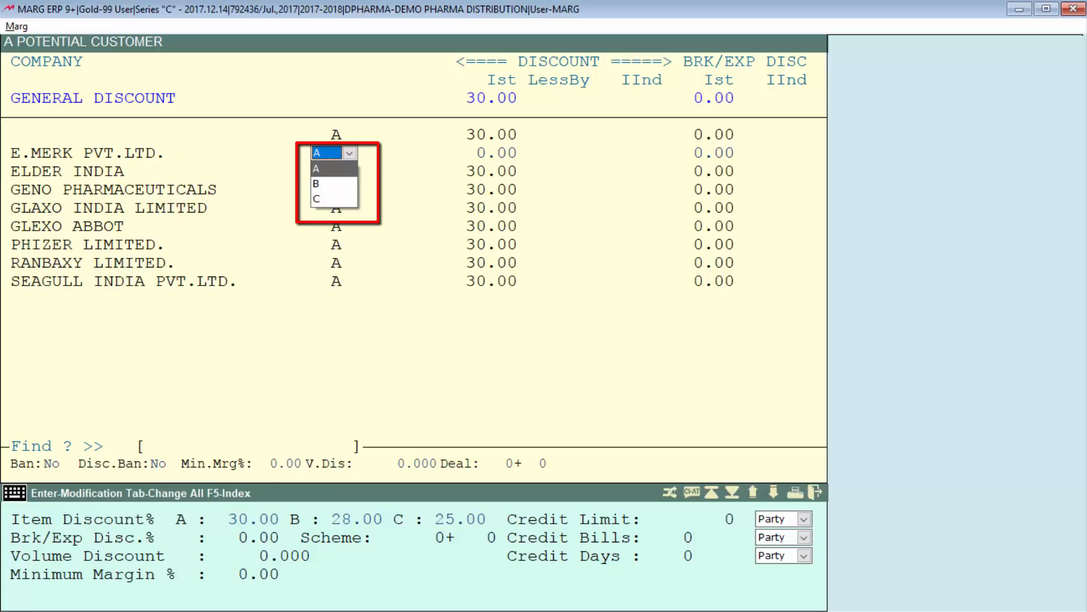
Assign discount class B to E.MERK PVT.LTD. and set the first discount of RANBAXY LIMITED. to 35
key(Down)
key(Return)
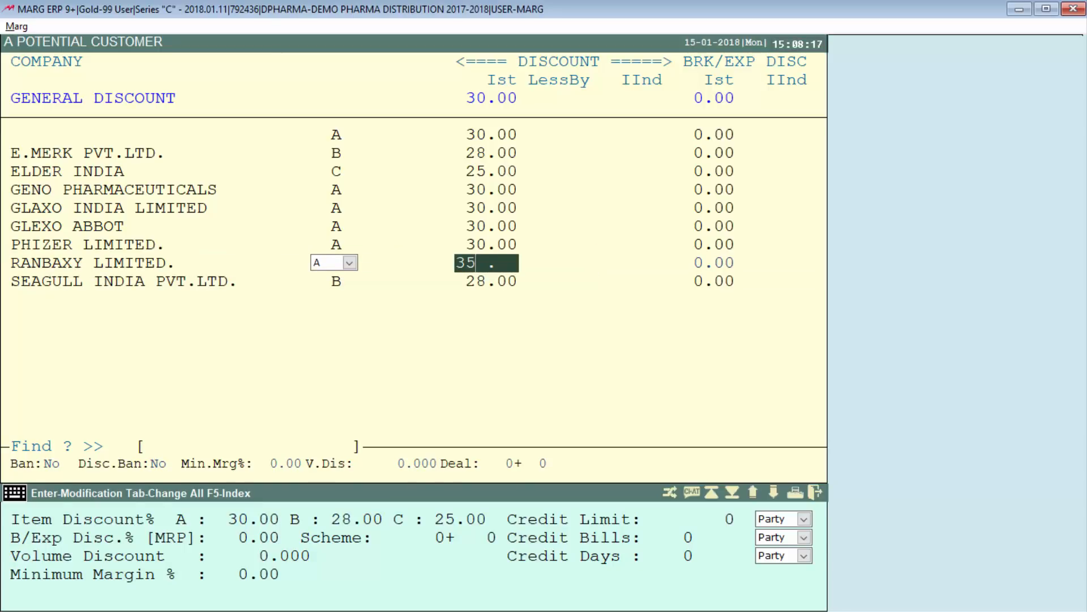
key(Return)
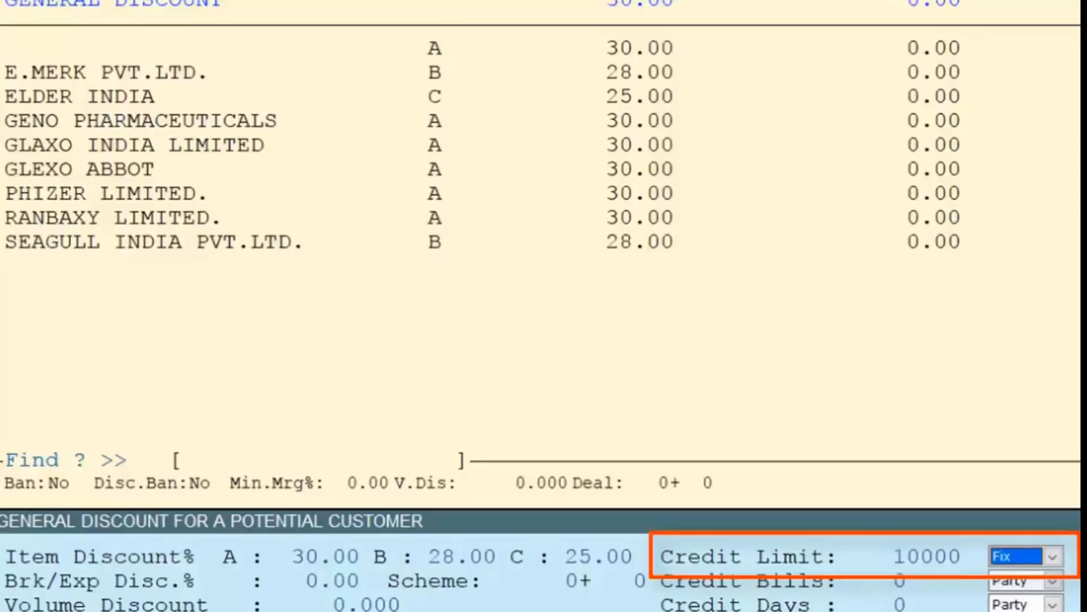
Set the Potential Customer category's credit limit to 10000 with the Fix option
key(shift+Tab)
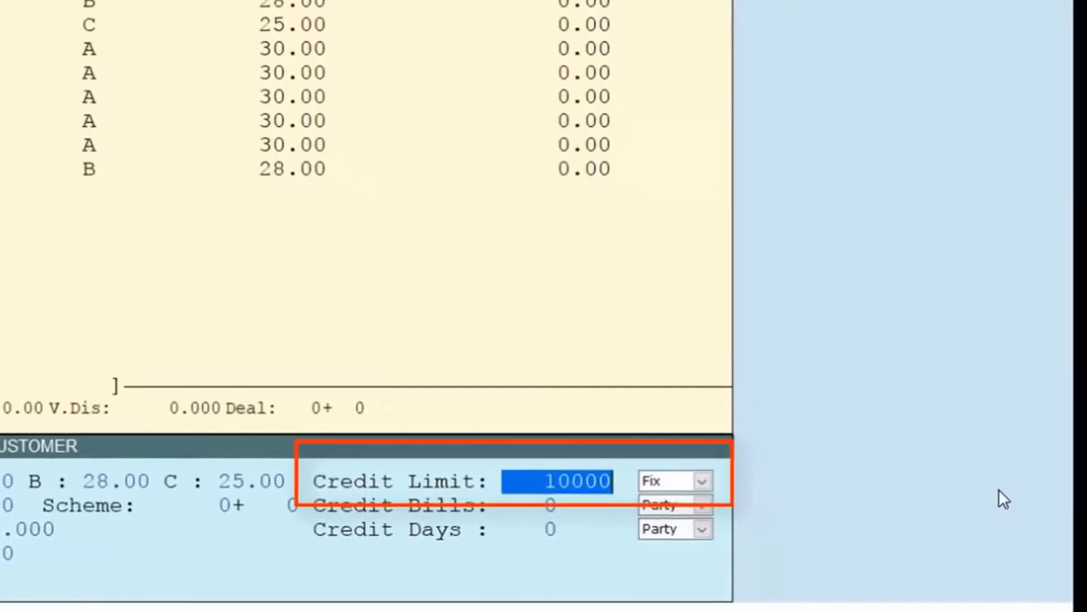
key(Escape)
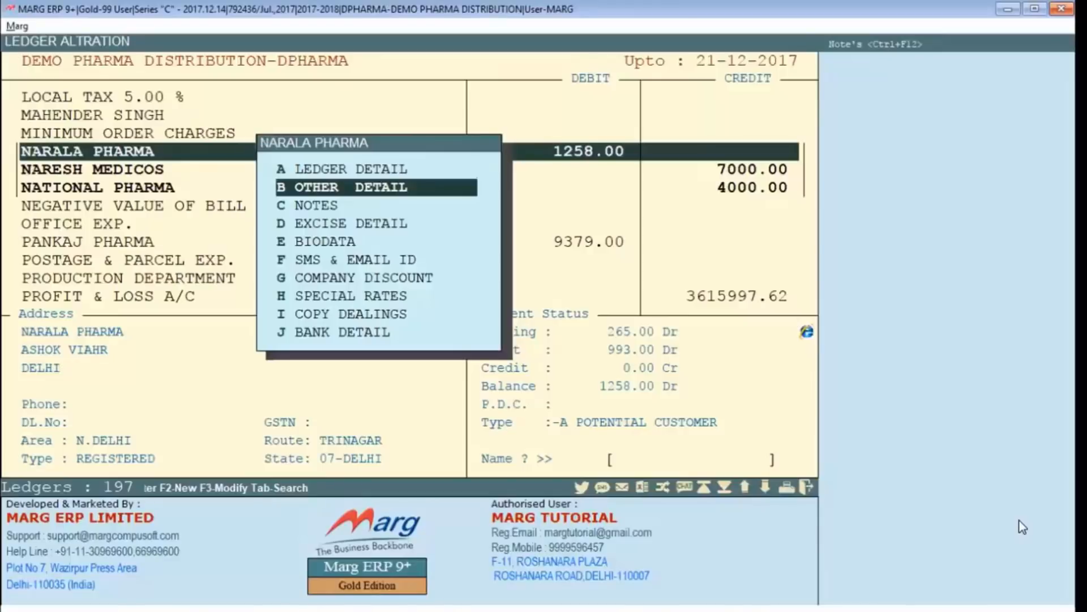
Open the other details of the NARALA PHARMA ledger and begin a sale entry dated 21-12-2017
key(Return)
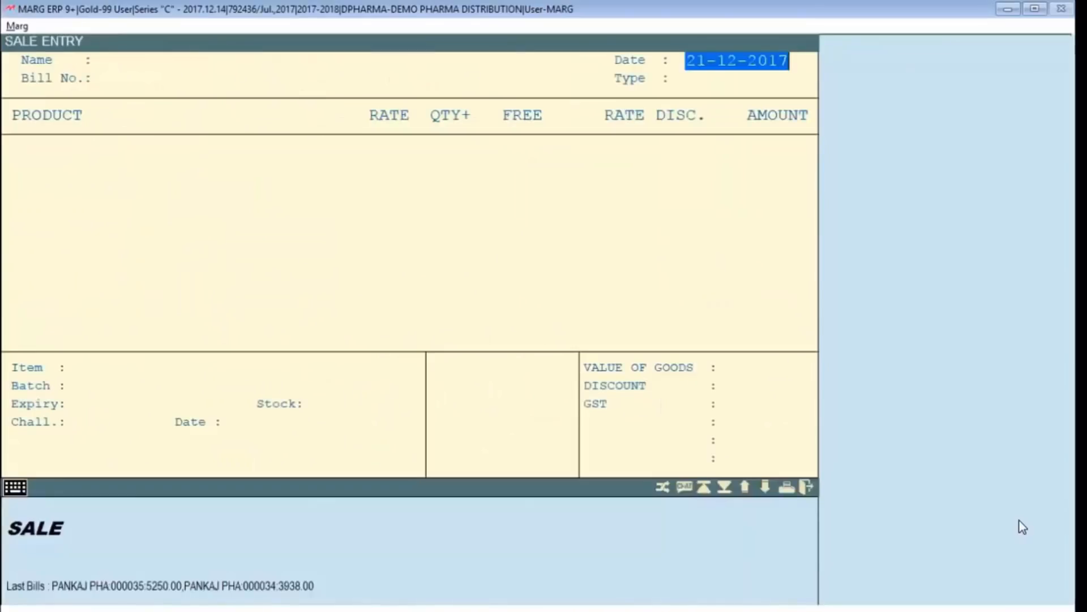
key(Return)
key(Return)
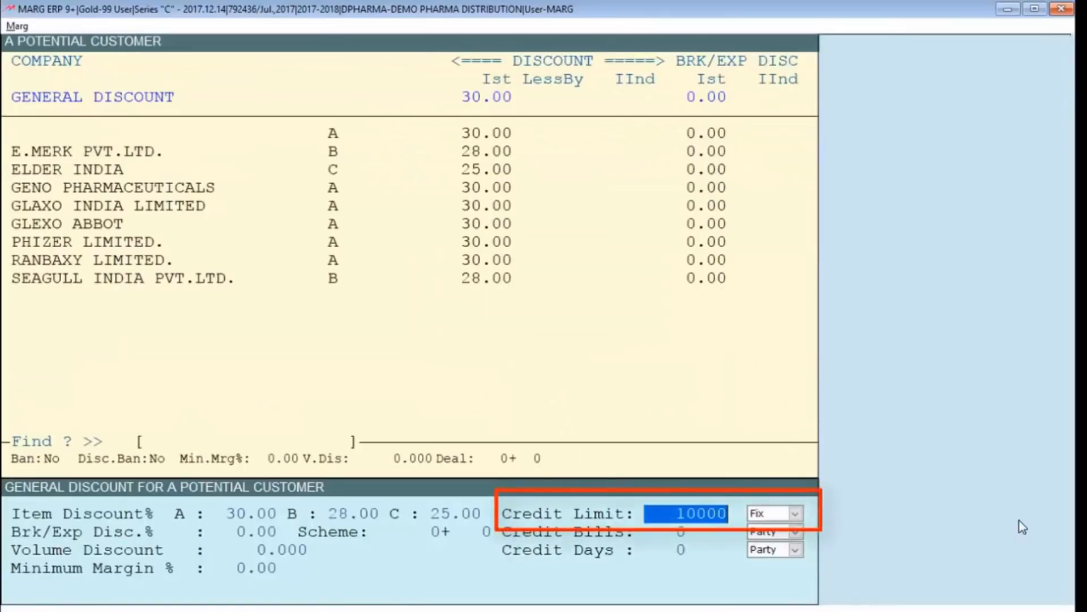
Keep the Fix option for the category's 10000 credit limit and leave the discount settings
key(Return)
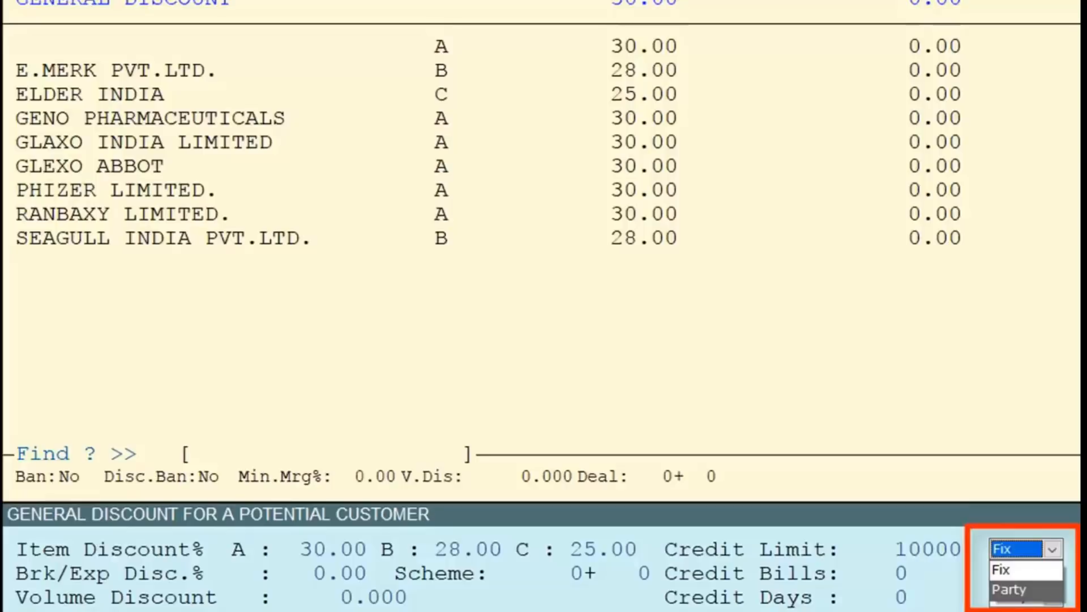
key(Return)
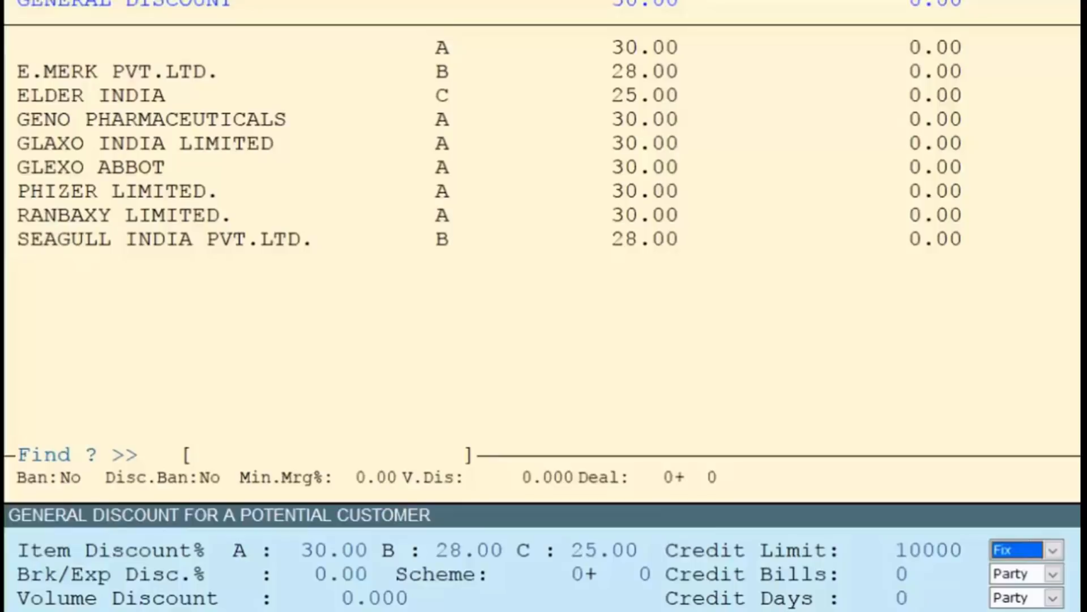
key(Escape)
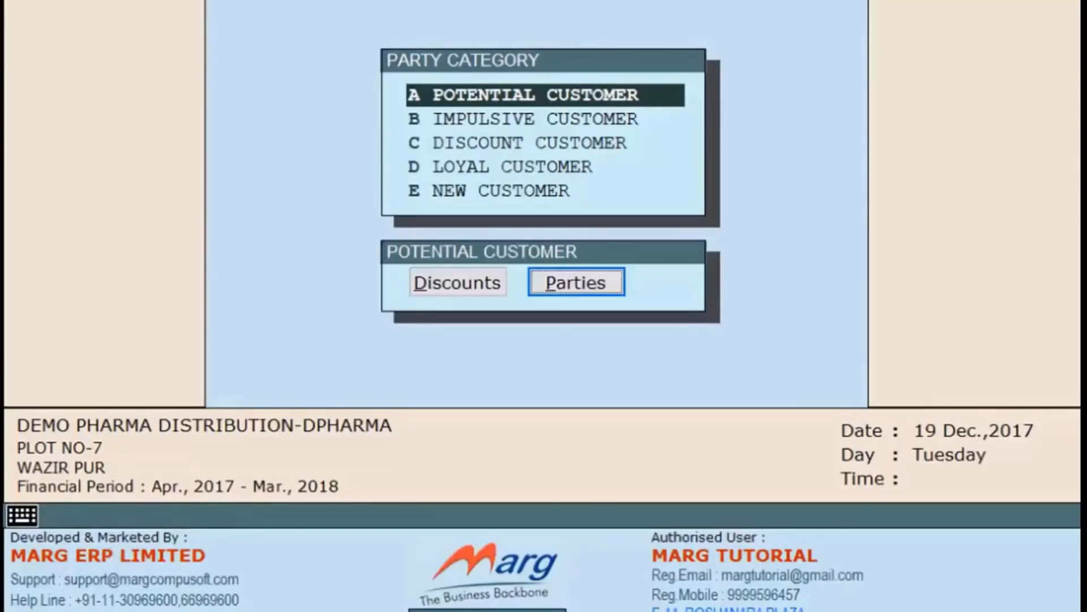
Shift NARALA PHARMA, NATIONAL PHARMA and PANKAJ PHARMA into the Potential Customer category, deleting their company and special discounts, and close the party list
key(Return)
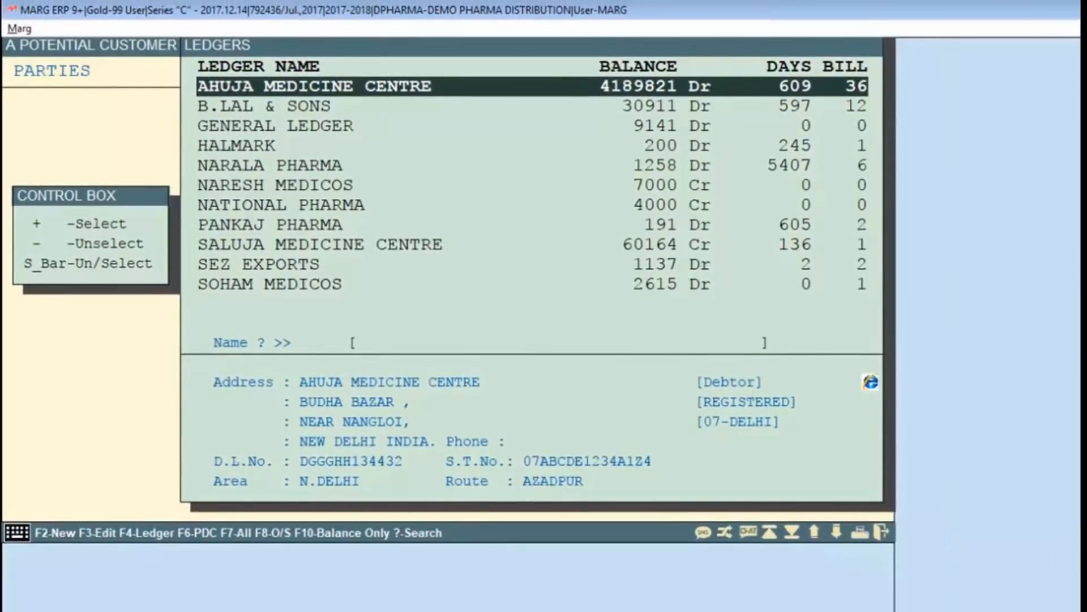
key(Down)
key(Down)
key(Down)
key(Down)
key(Delete)
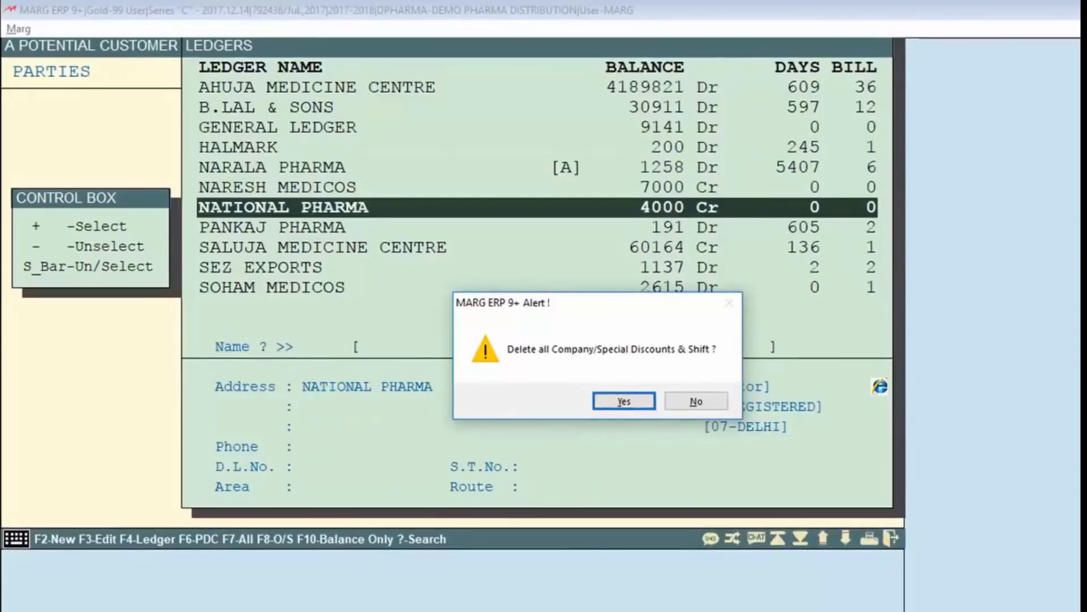
key(Return)
key(plus)
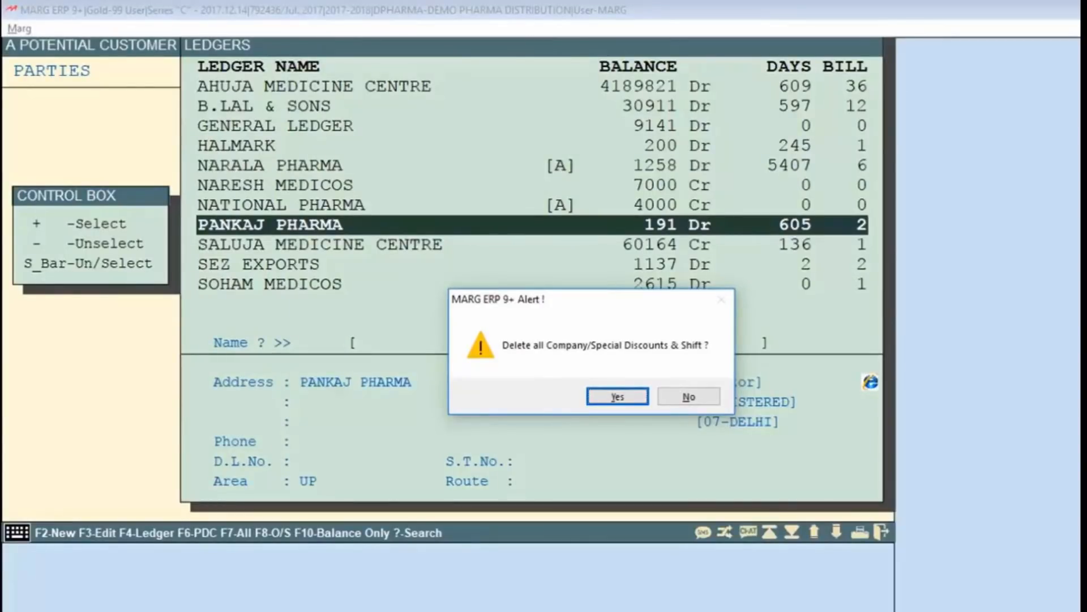
key(Return)
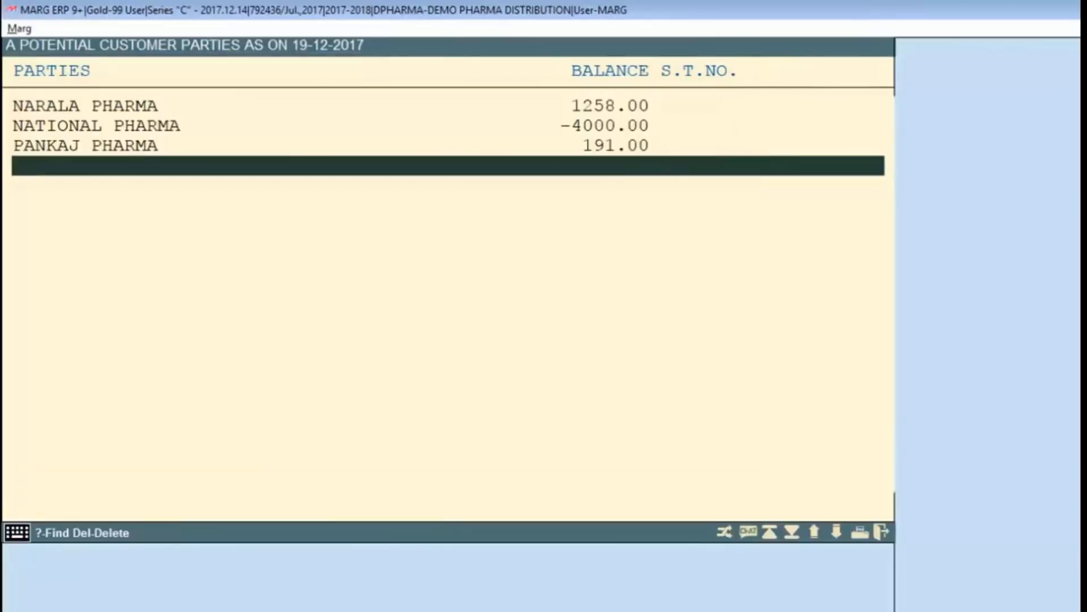
key(Escape)
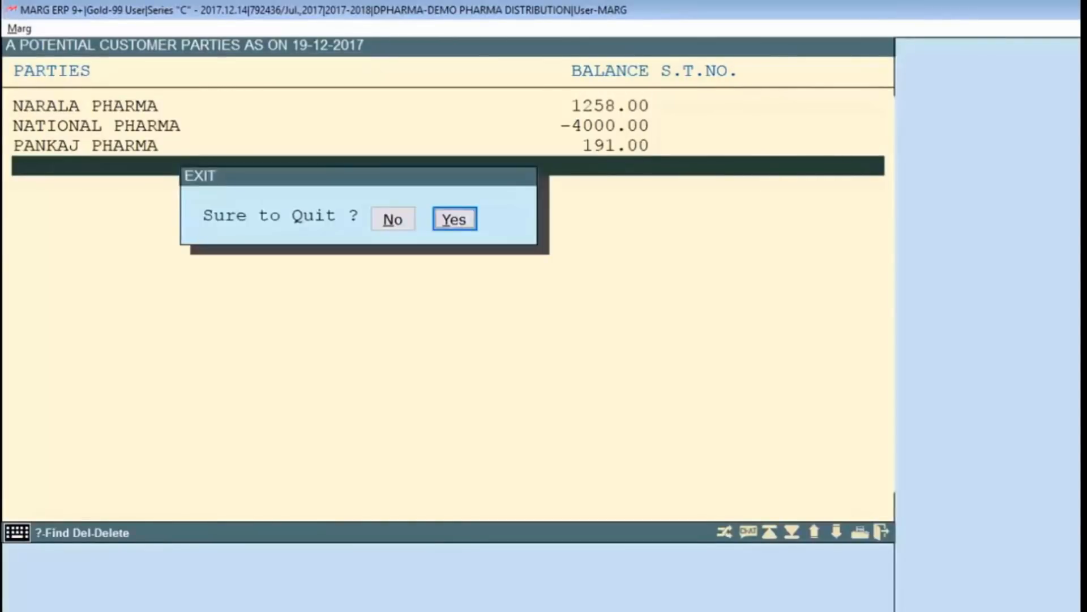
key(Return)
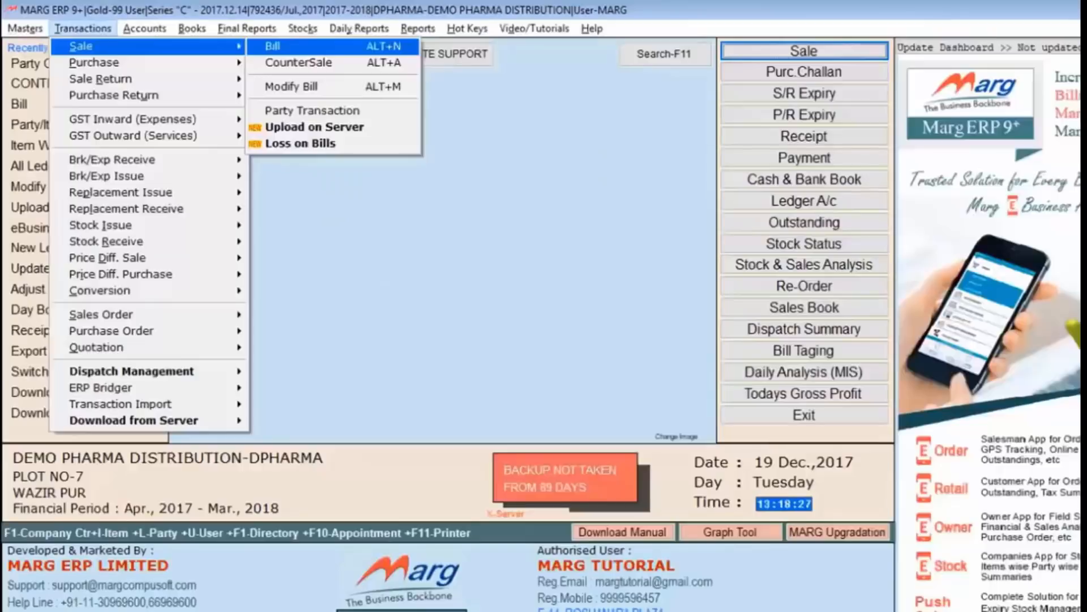
Start a new sale bill for the party NARALA PHARMA
key(Return)
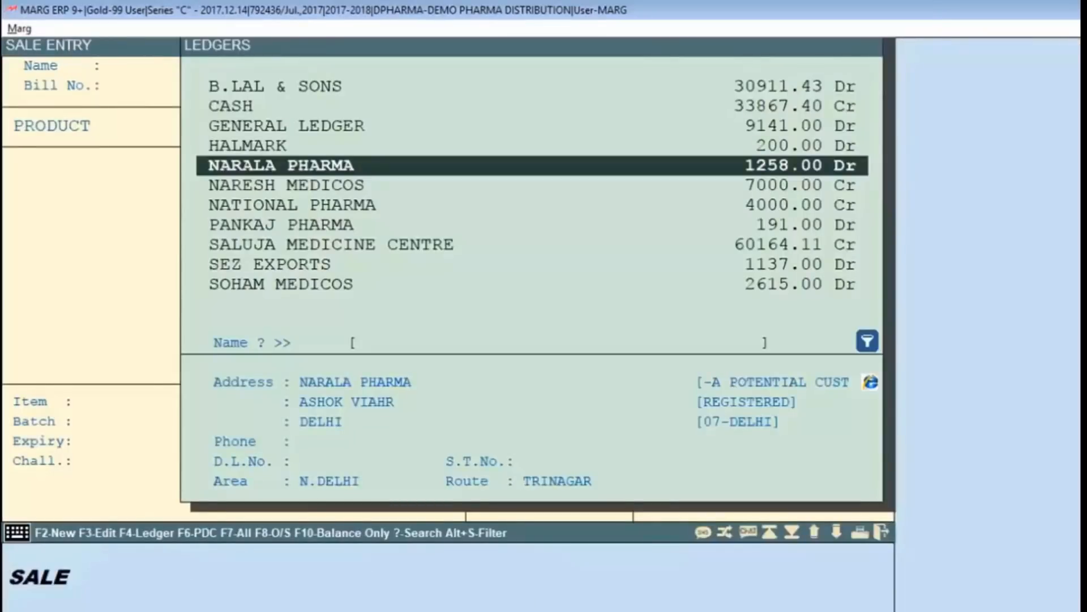
key(Return)
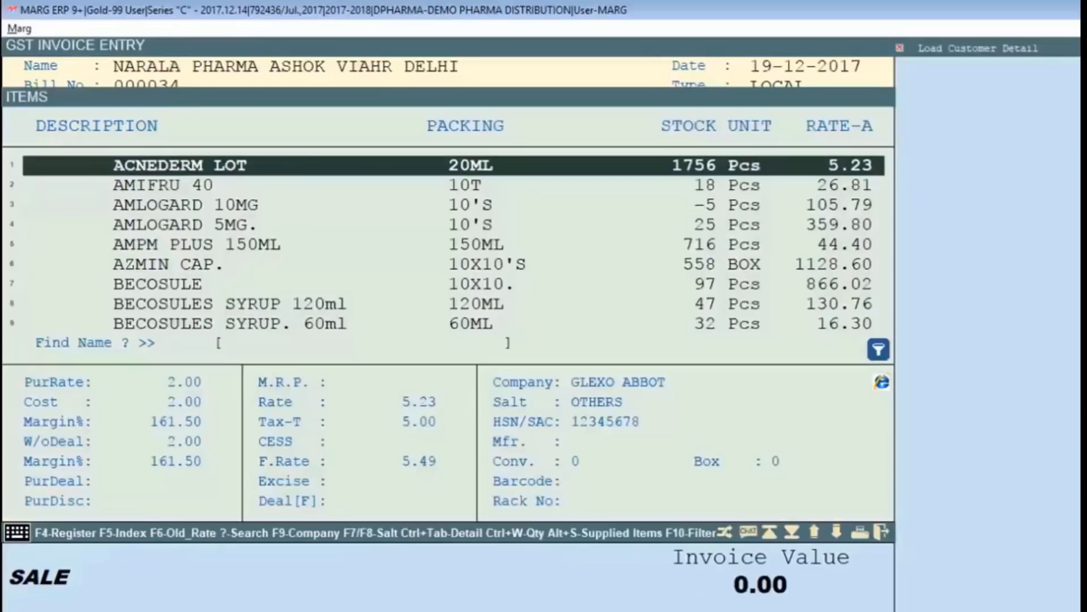
Filter the items by company E.MERK PVT.LTD. and add CONCOR 5 with quantity 2 to the bill
key(F9)
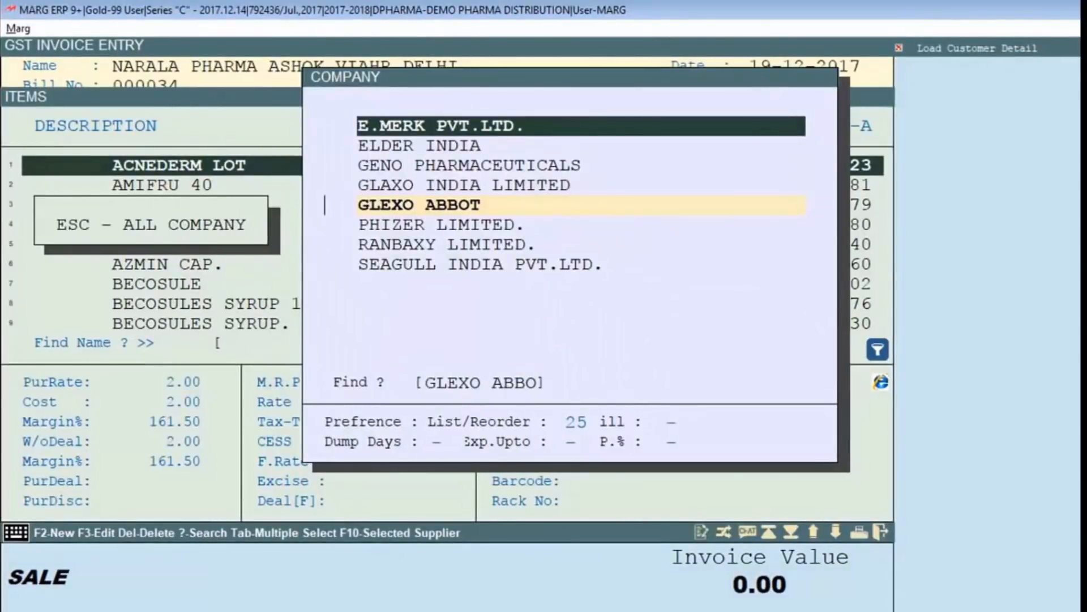
key(Return)
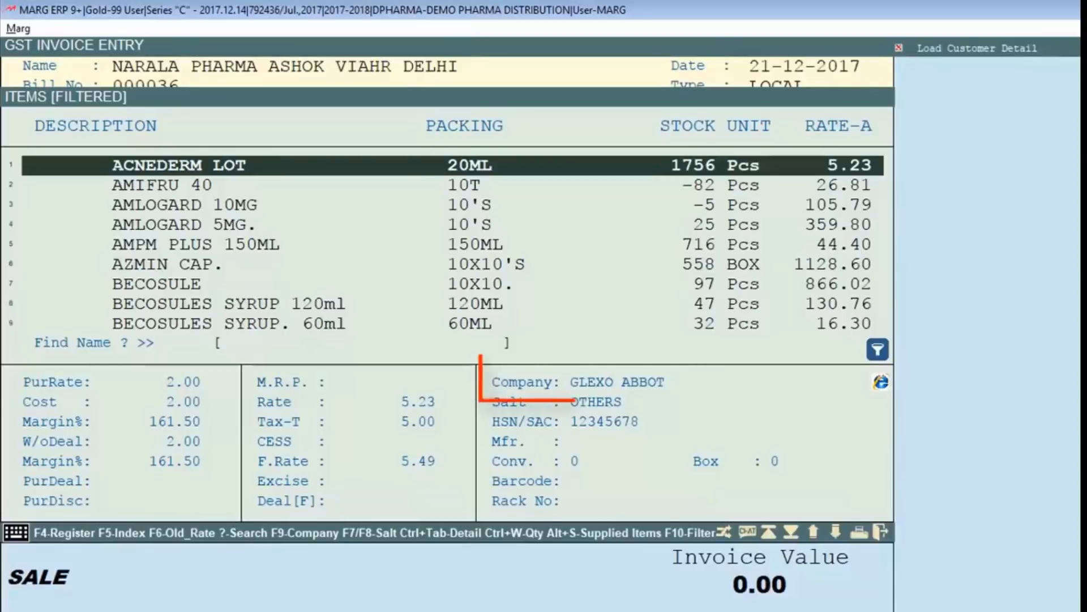
click(163, 185)
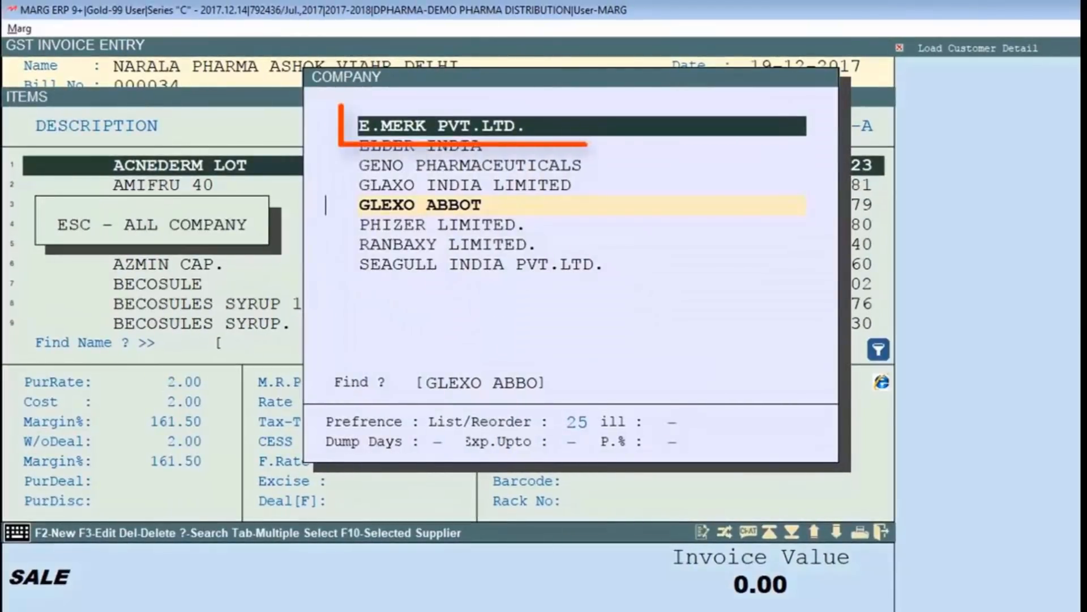
key(Return)
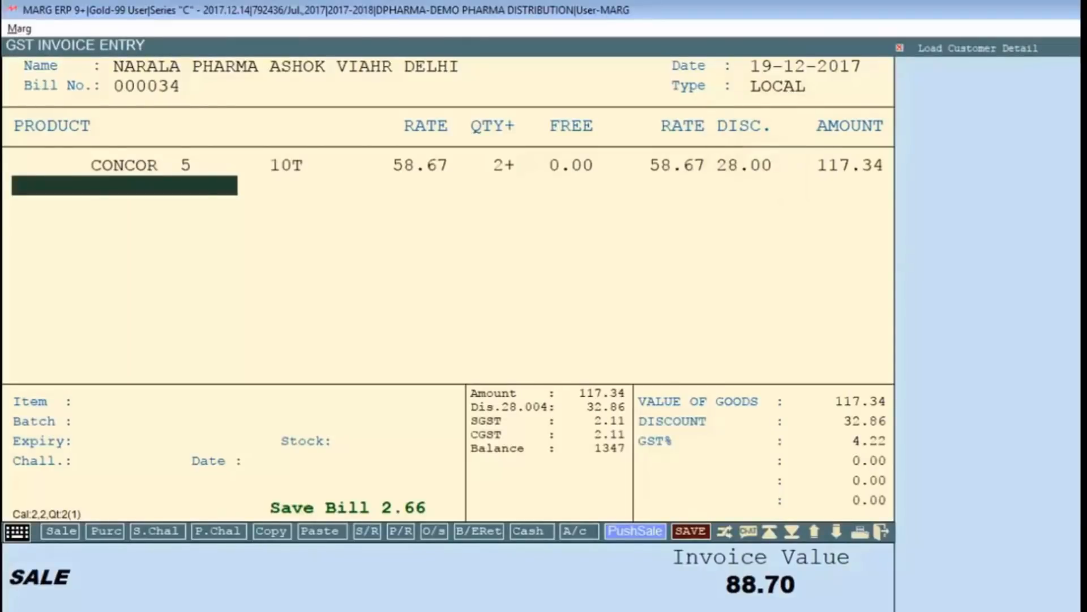
Filter the items by company ELDER INDIA and add AMIFRU 40 to the bill
key(Return)
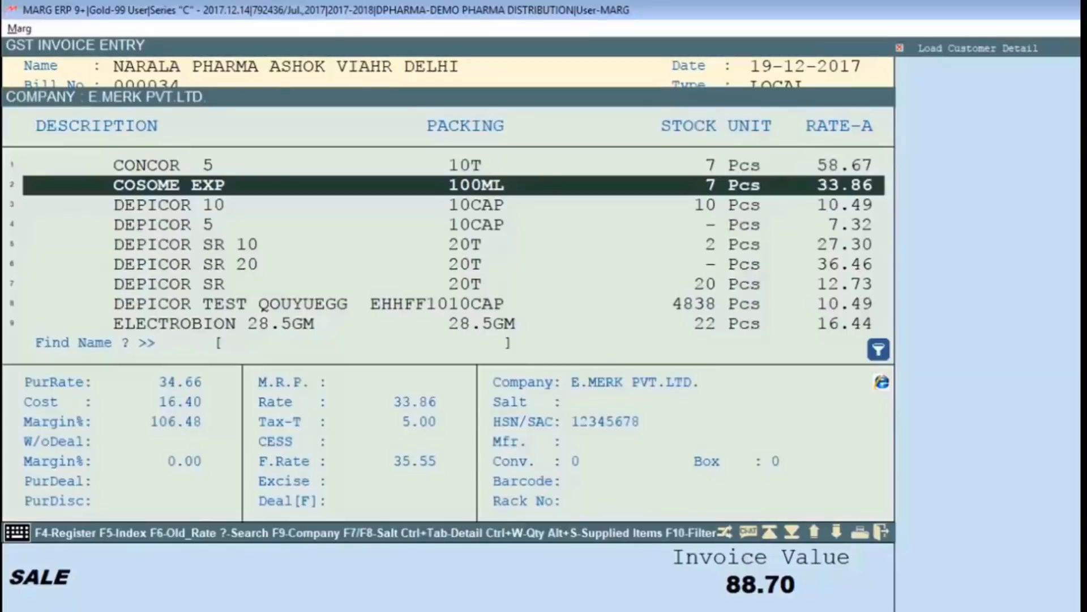
key(F9)
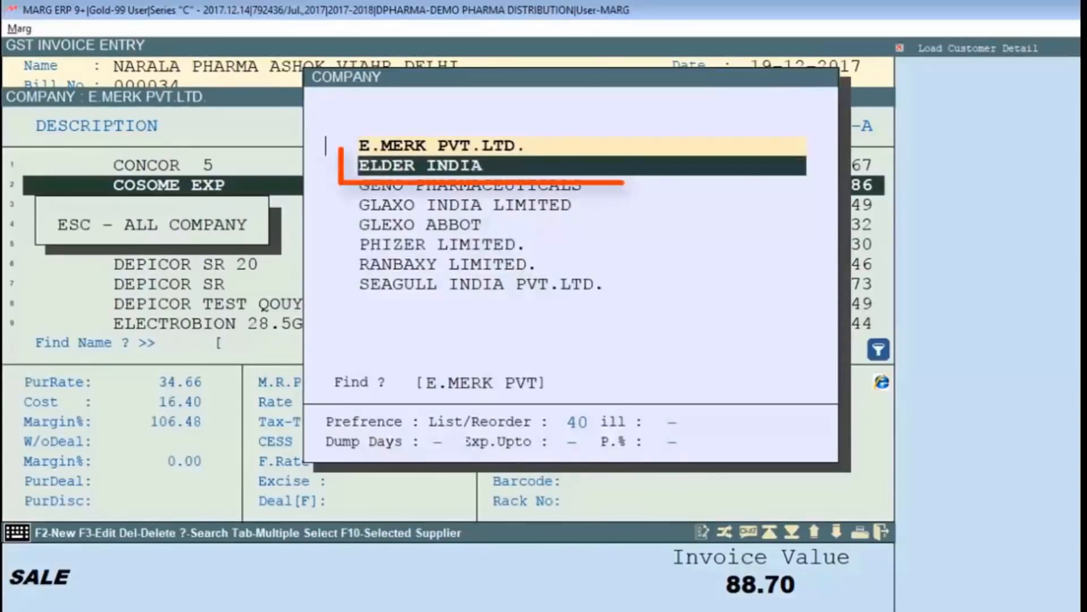
key(Return)
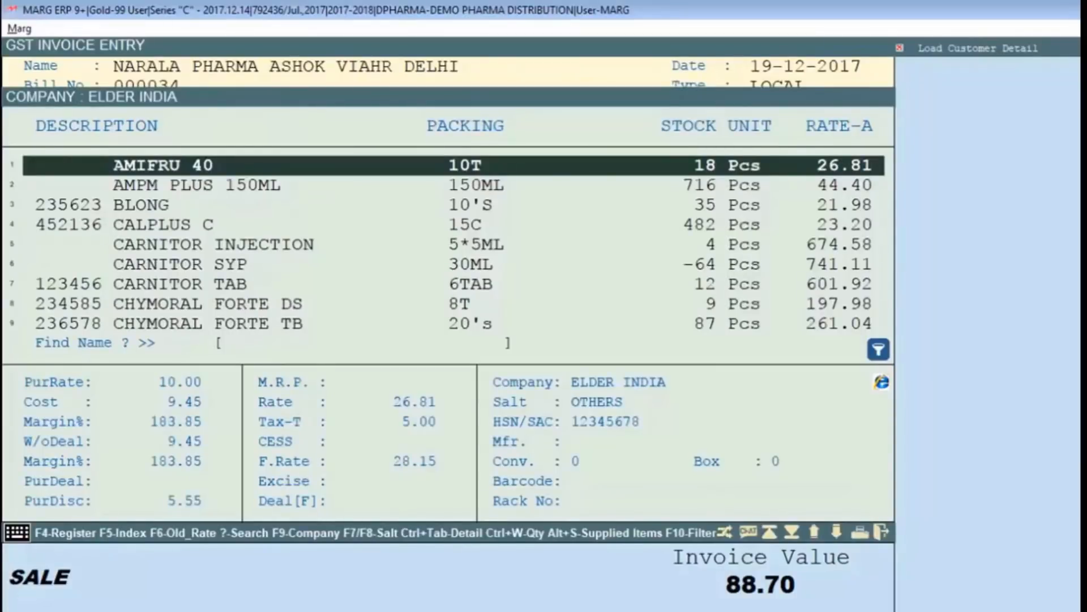
key(Return)
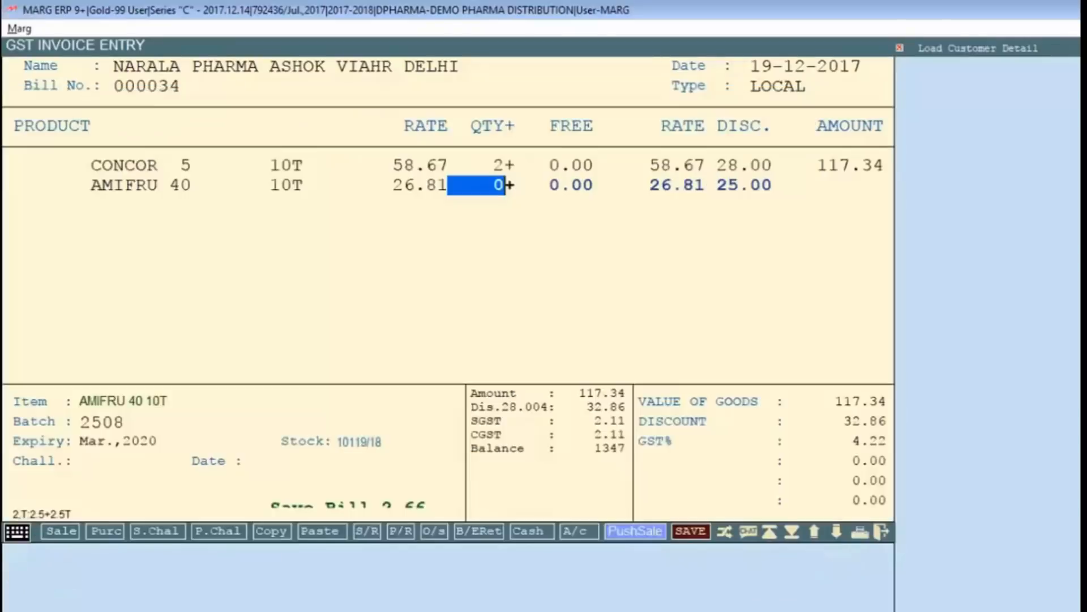